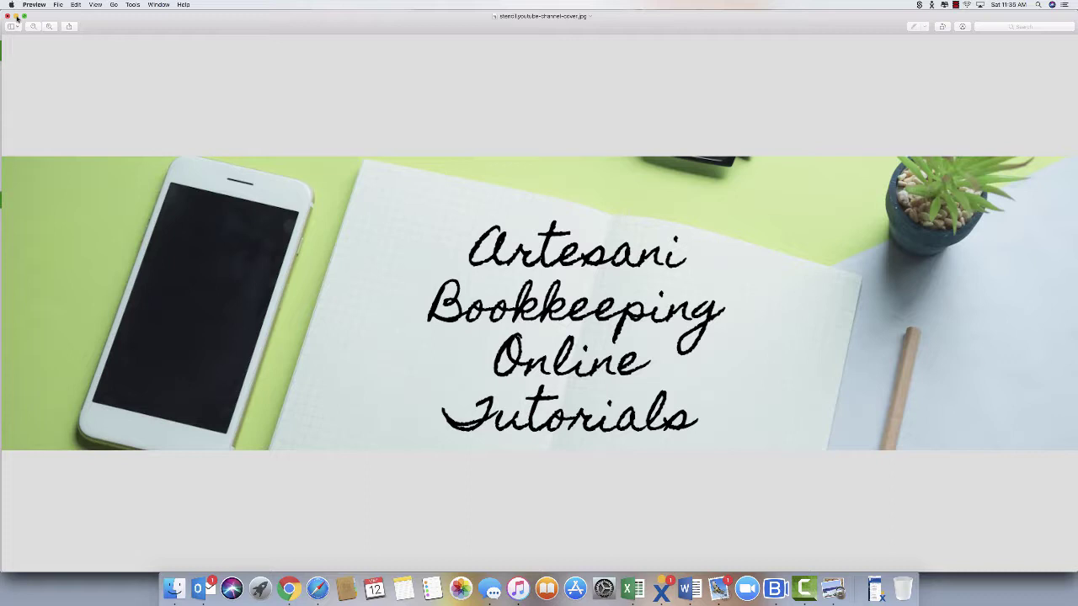
Minimize the Preview cover image so the QuickBooks Online dashboard in Chrome shows.
click(17, 17)
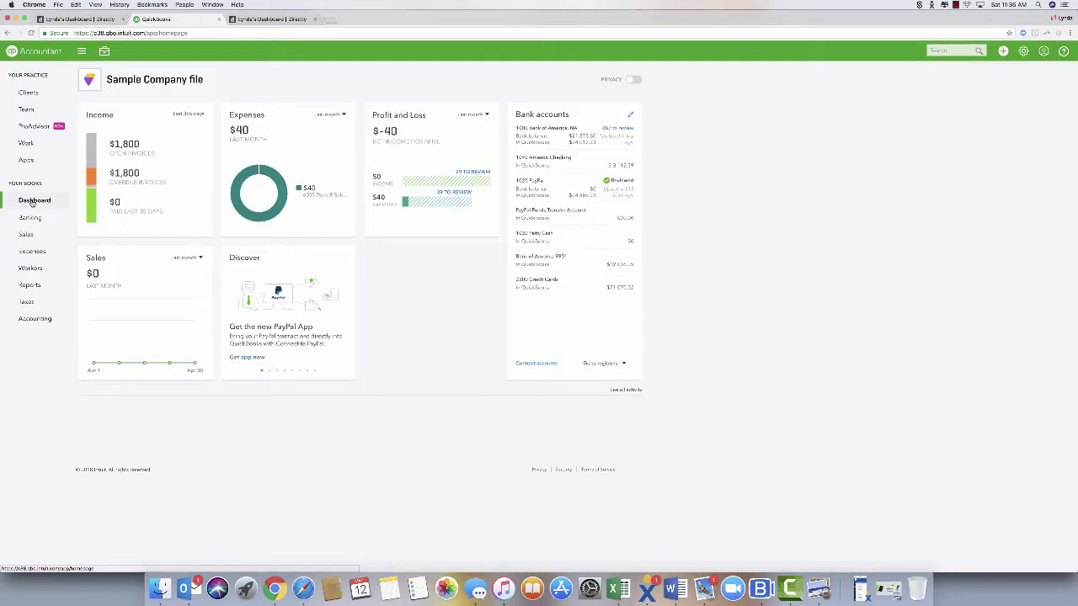
View the Workers payroll employees page and the Get started with payroll offer.
click(29, 268)
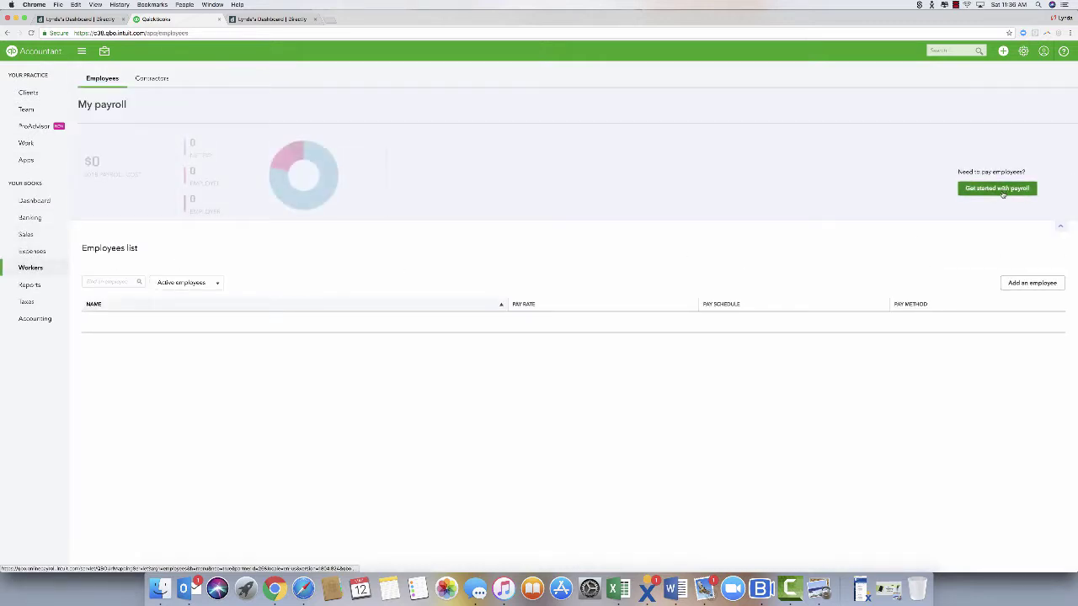
click(1001, 190)
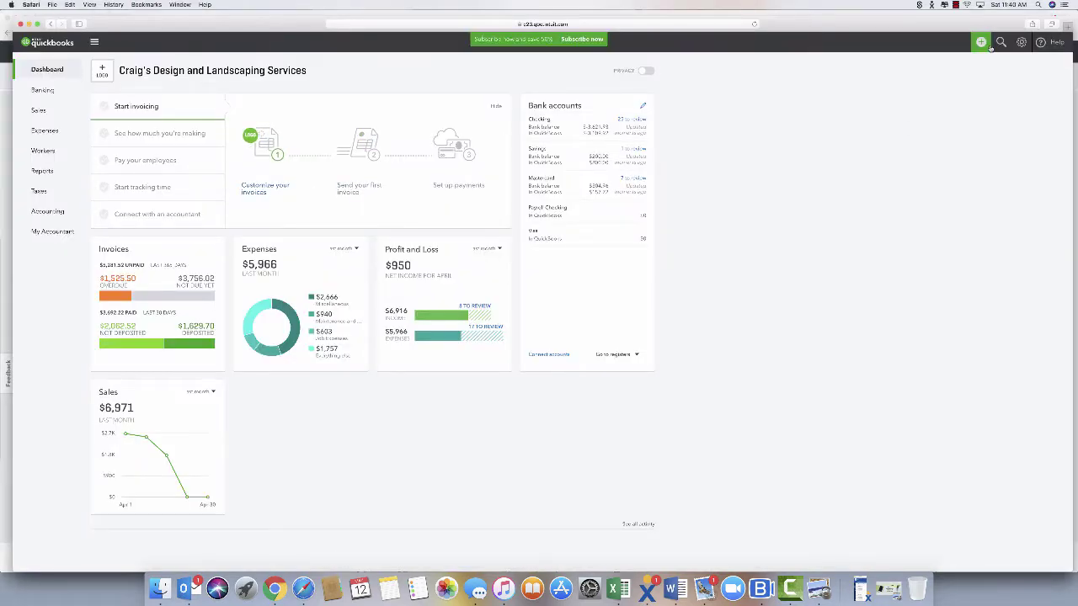
Go through the create menu and the gear settings list to reach Payroll Settings.
click(982, 42)
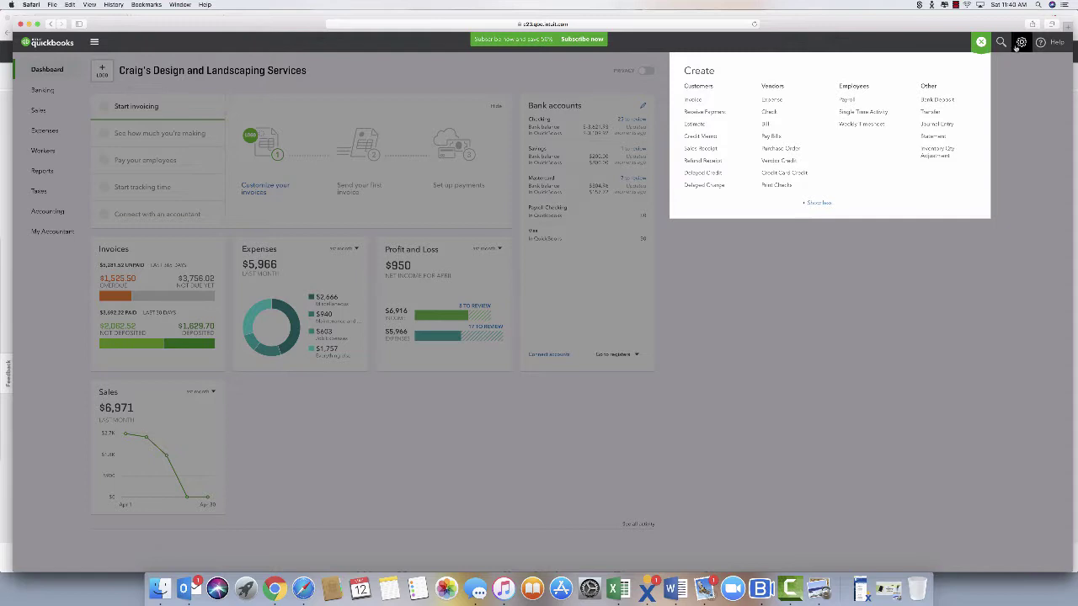
click(1021, 42)
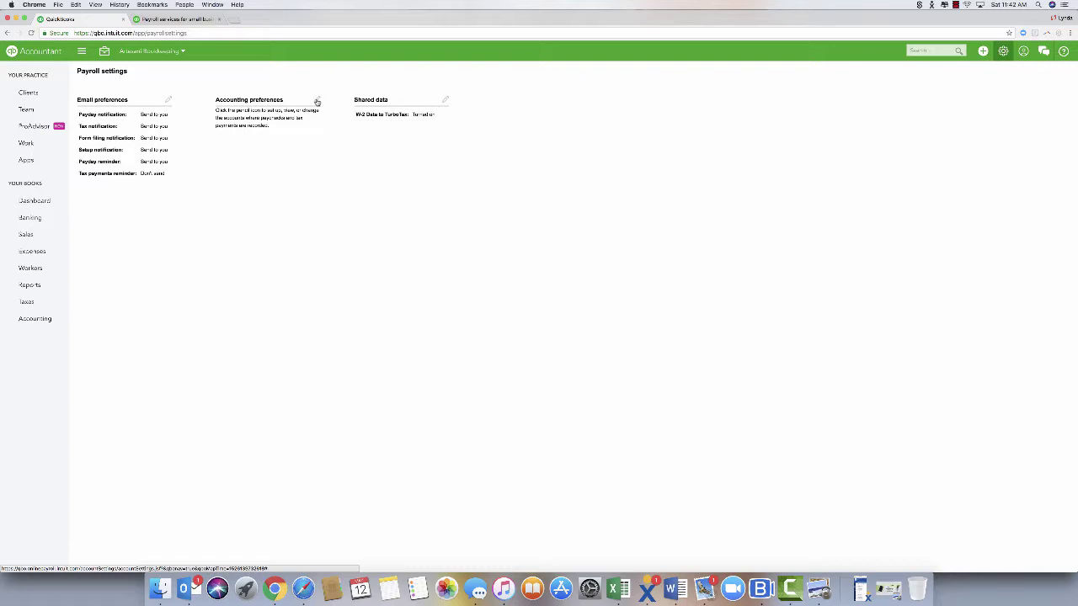
Open the Accounting preferences to see which chart-of-accounts entries payroll items post to.
click(315, 102)
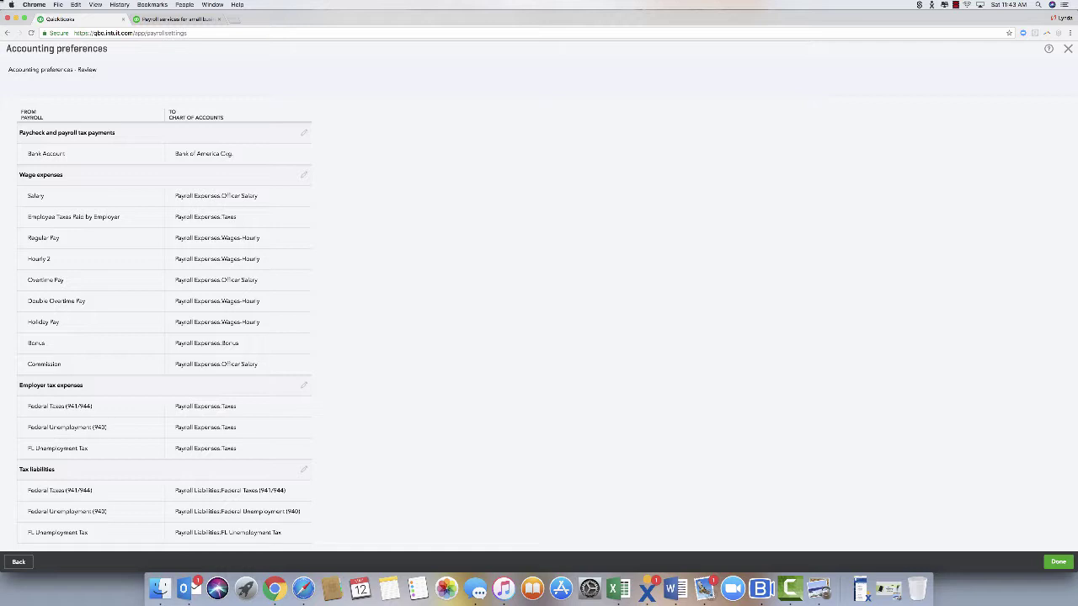
Return to the Craig's Design and Landscaping company and dismiss the open settings list.
click(303, 587)
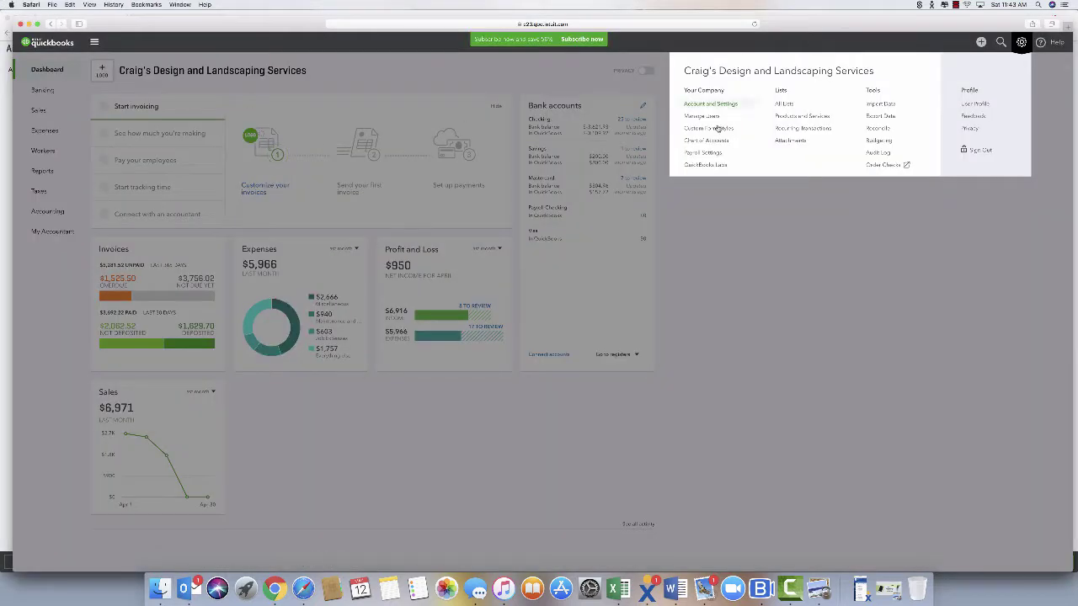
click(39, 211)
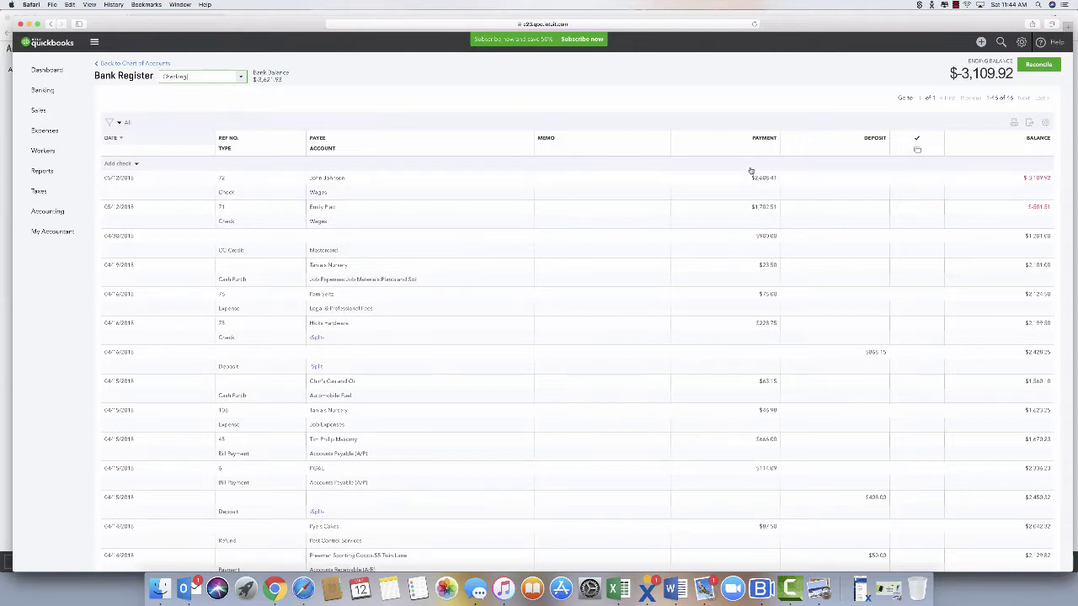
Copy the 2,608.41 payment amount from the first paycheck in the register.
click(800, 199)
click(768, 185)
key(super+c)
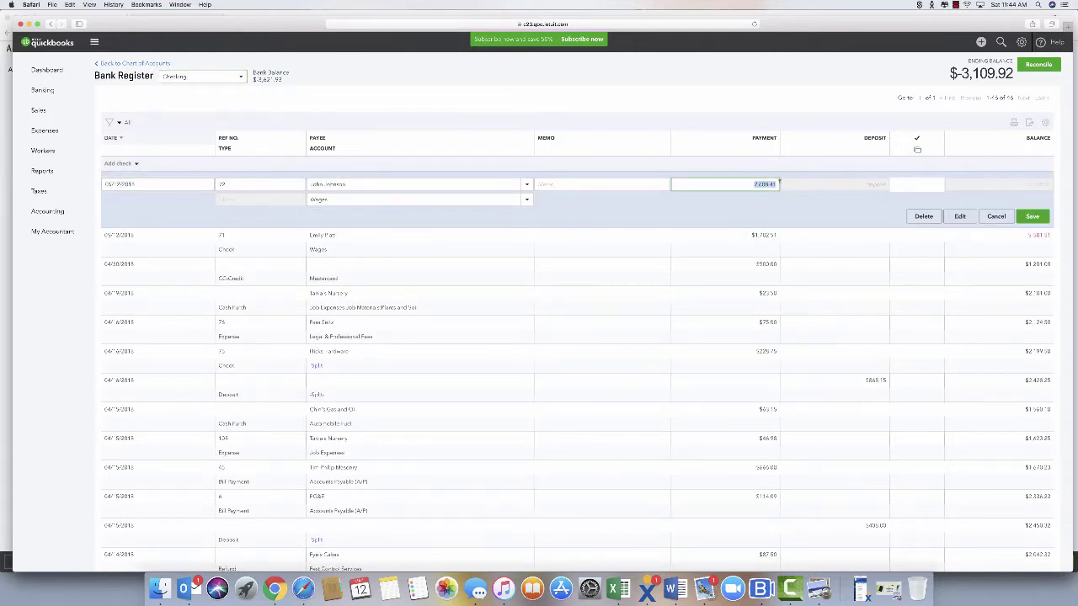
right_click(768, 186)
click(782, 217)
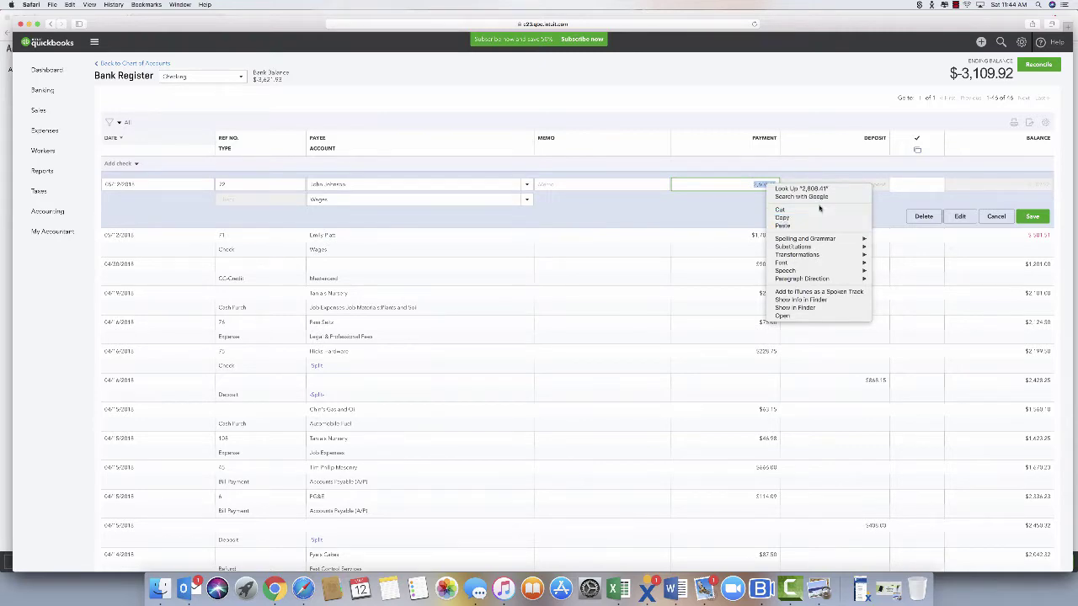
Start a new transfer from Payroll Checking to Checking.
click(981, 43)
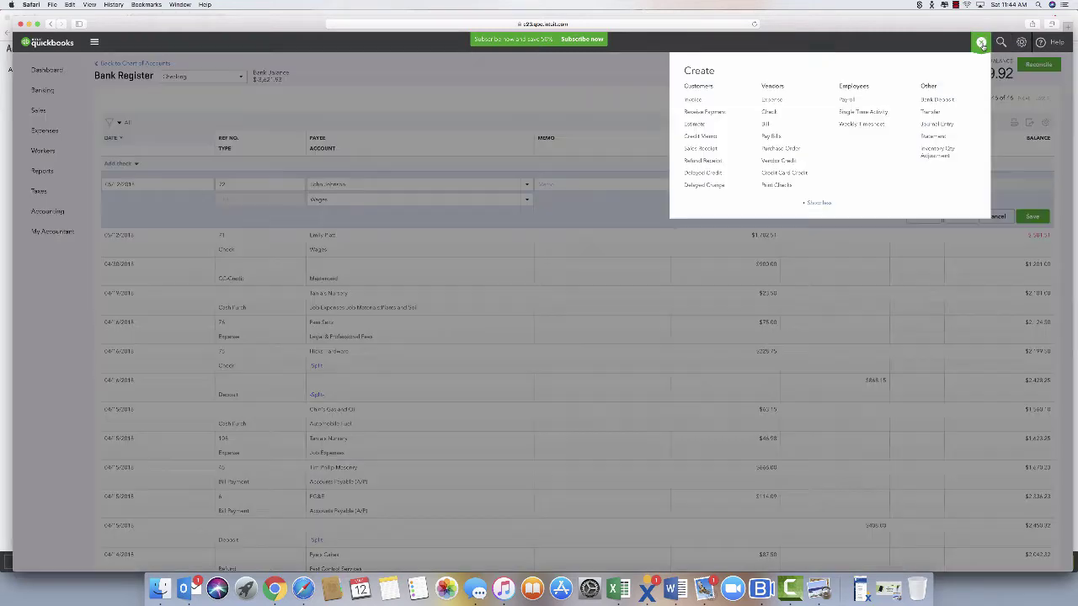
click(928, 111)
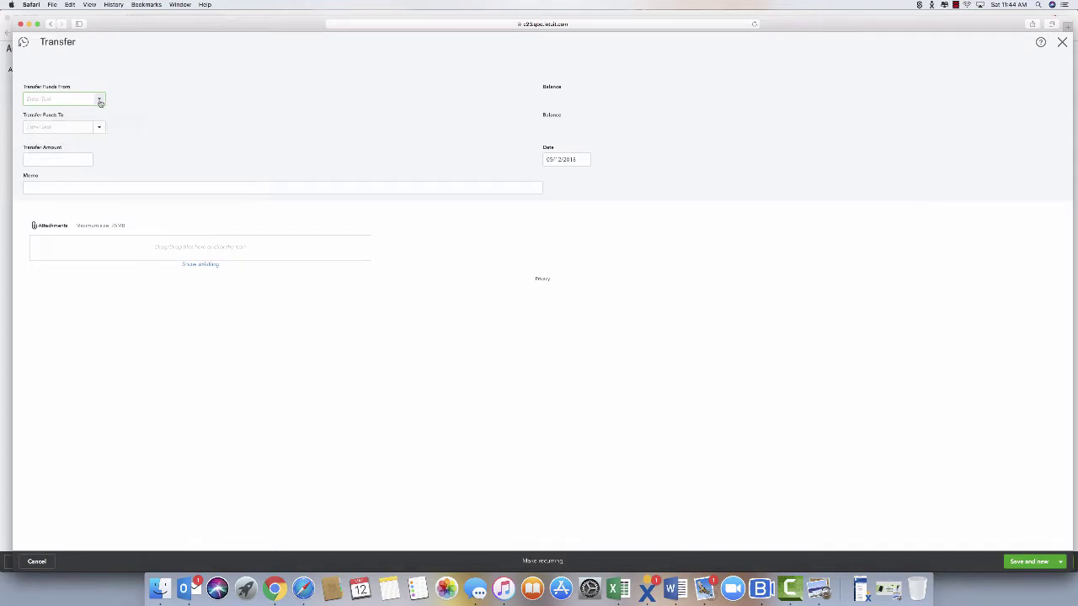
click(98, 100)
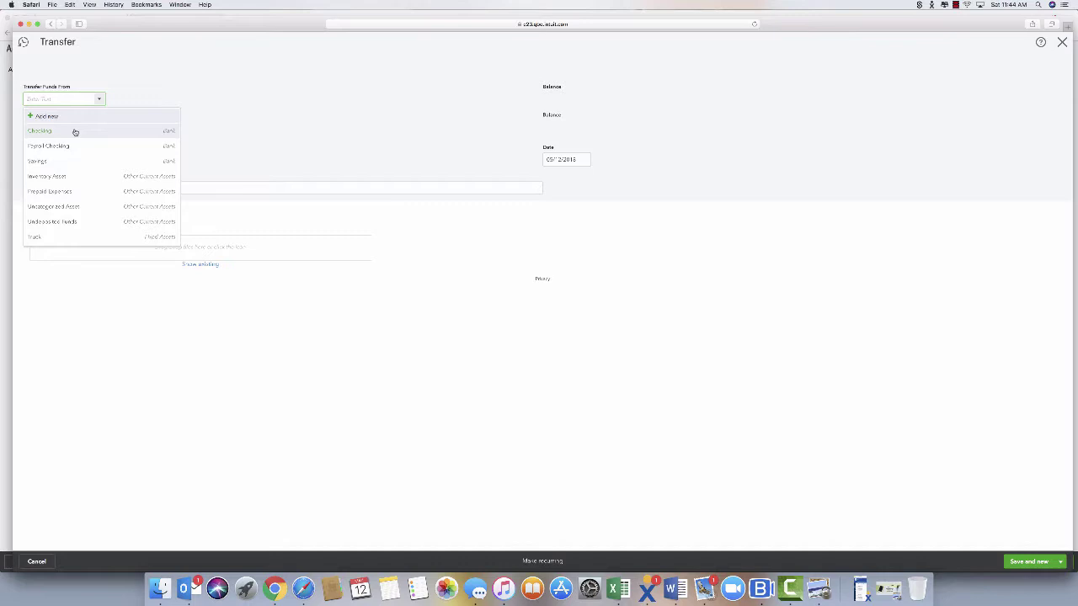
click(75, 132)
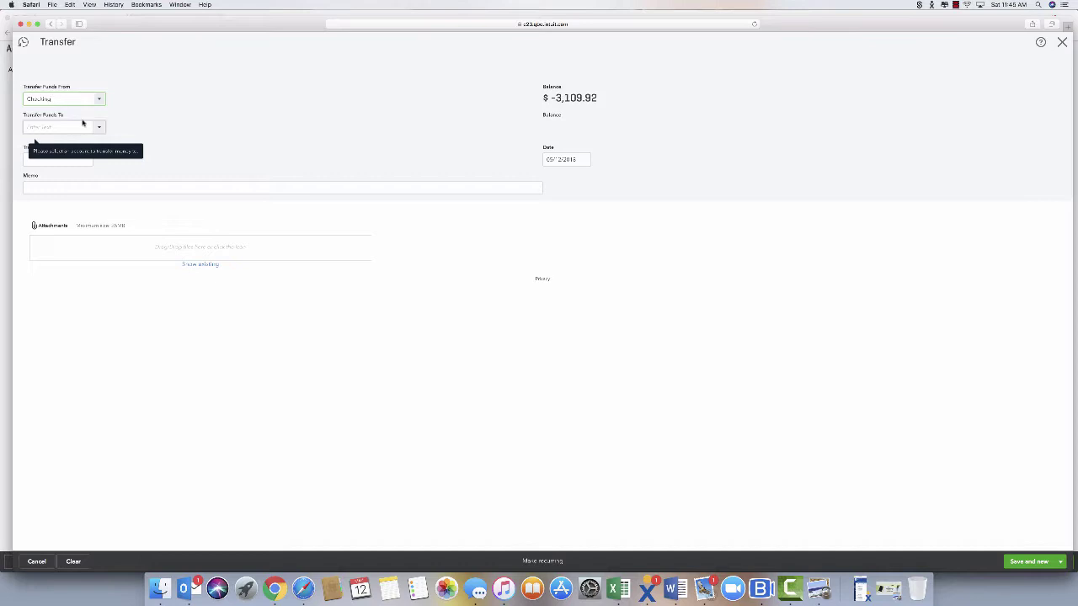
click(100, 99)
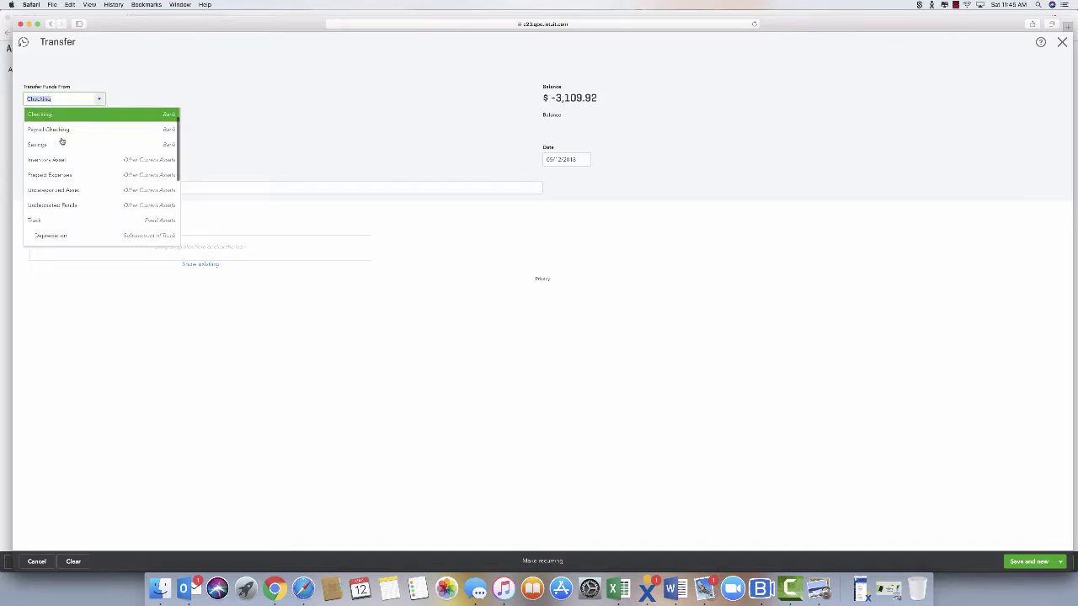
click(64, 130)
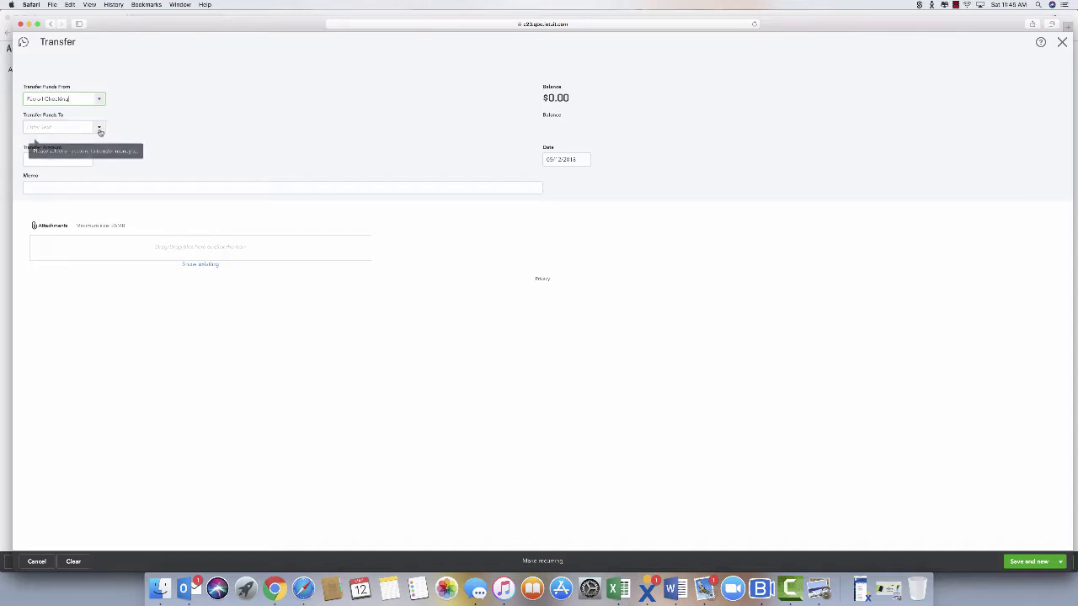
click(99, 127)
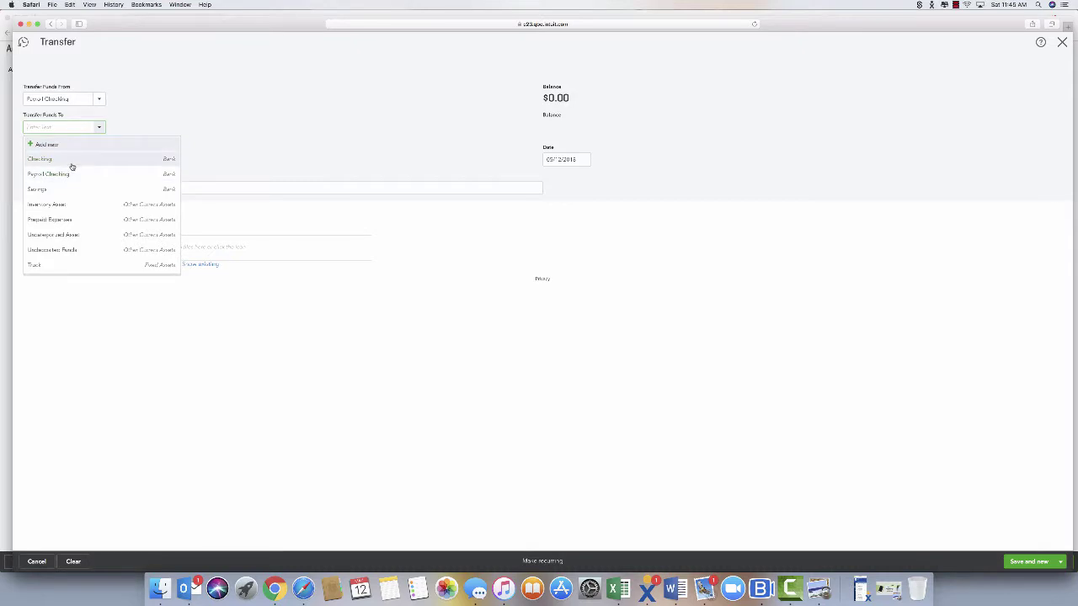
click(71, 164)
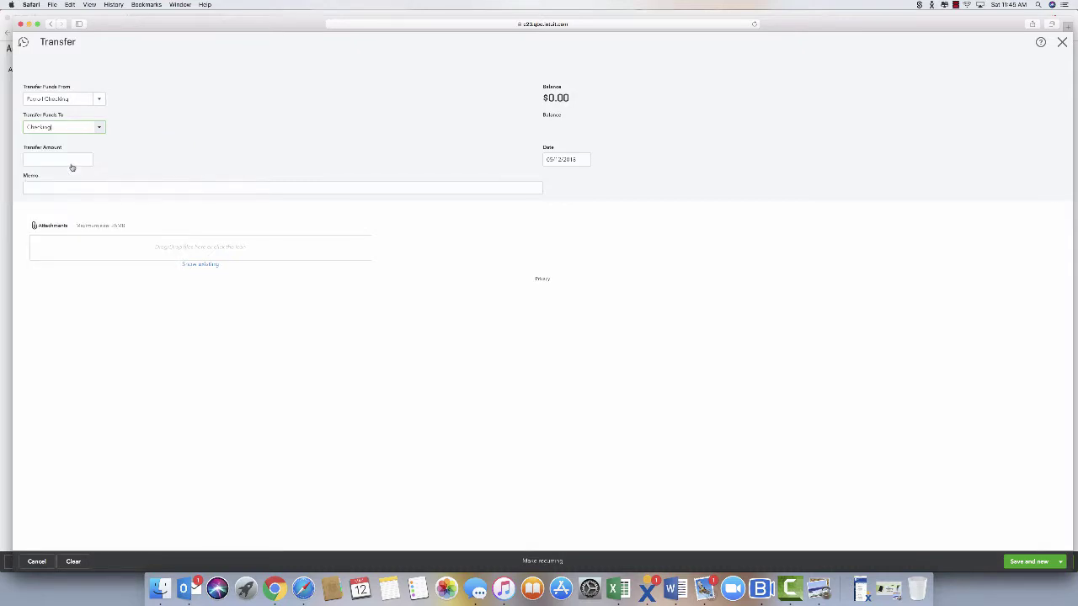
Enter 2,608.41 as the amount, add the correction memo, and save the transfer.
right_click(66, 163)
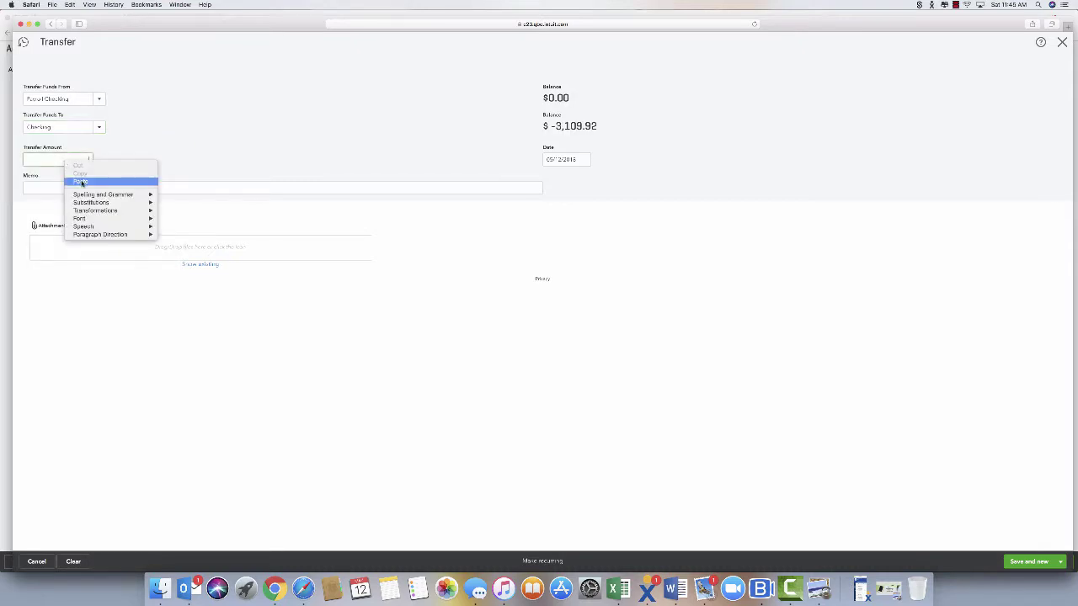
click(80, 181)
click(76, 189)
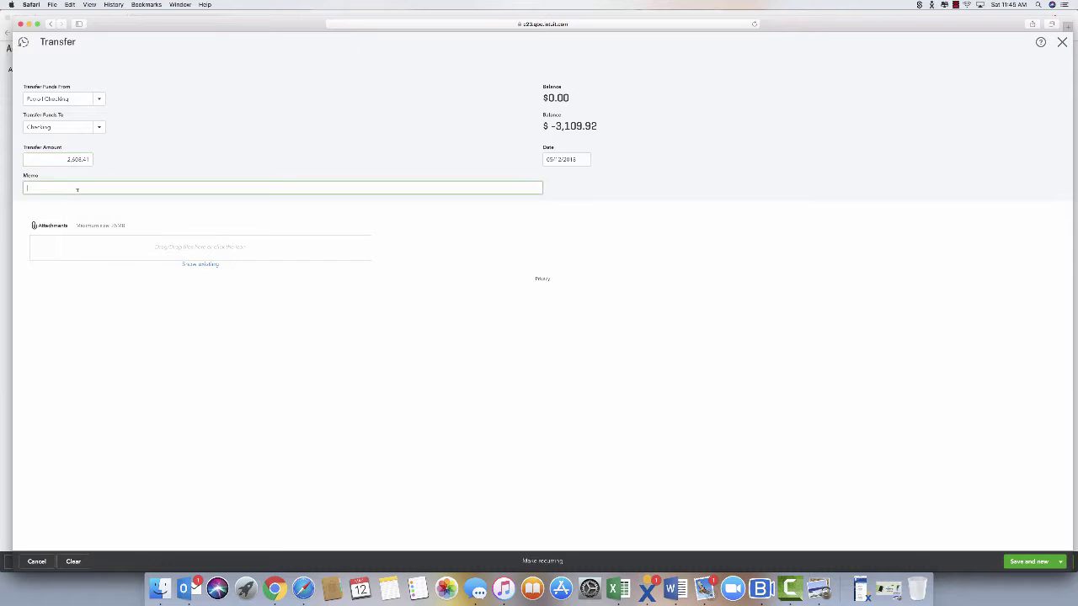
key(super+v)
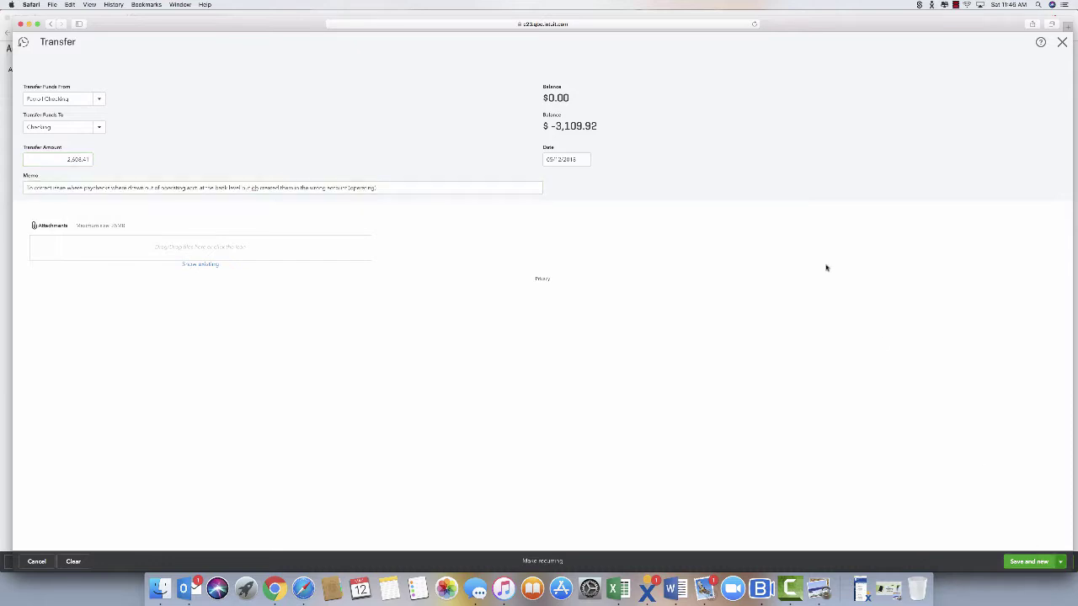
key(ctrl+alt+s)
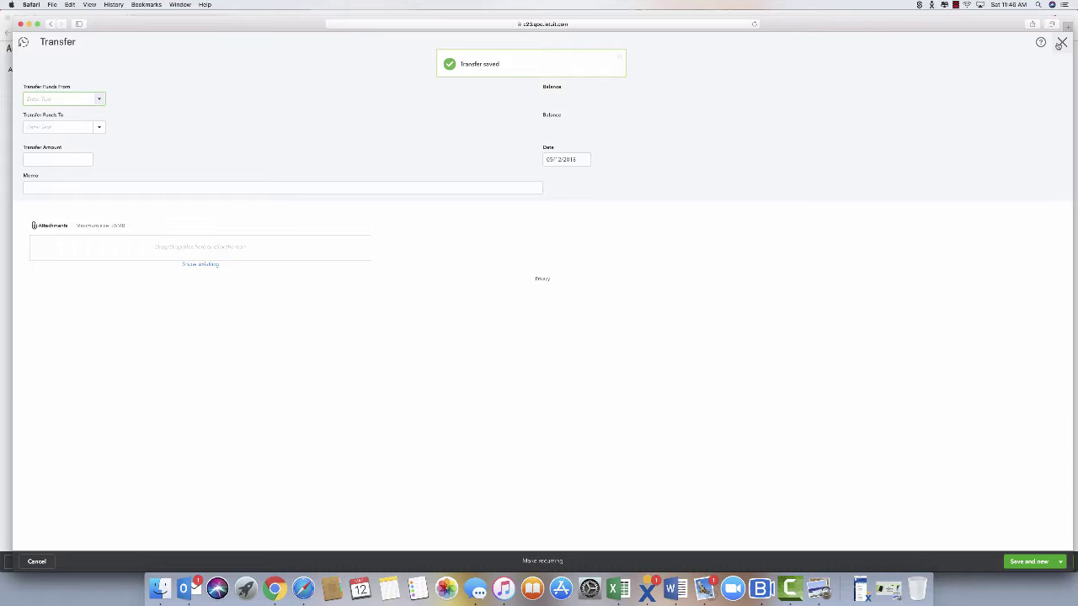
Close the transfer form and check which bank account pays payroll in Bank information.
click(1060, 42)
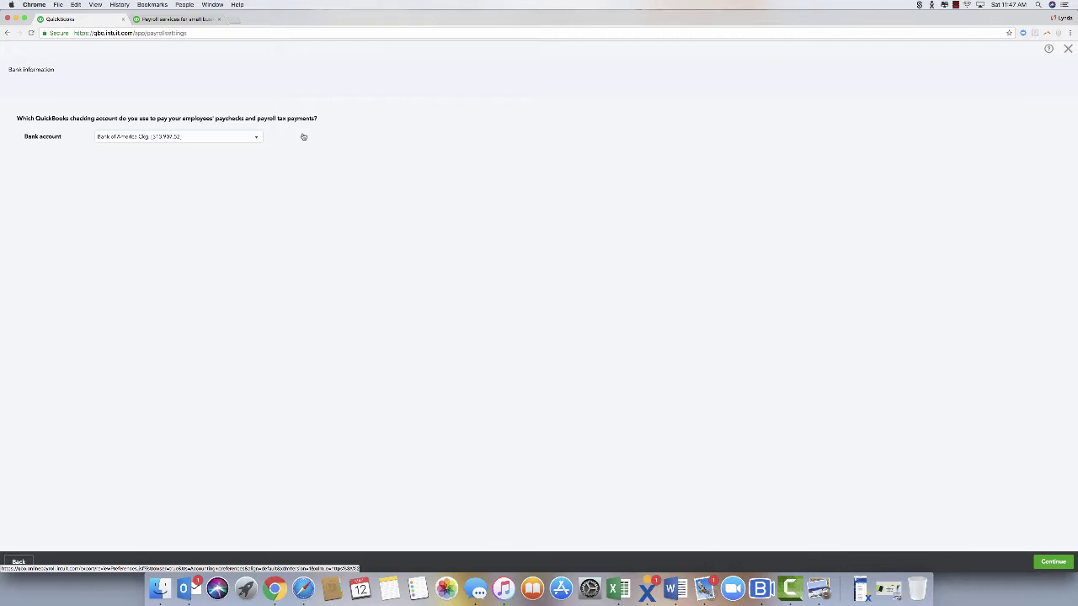
click(254, 138)
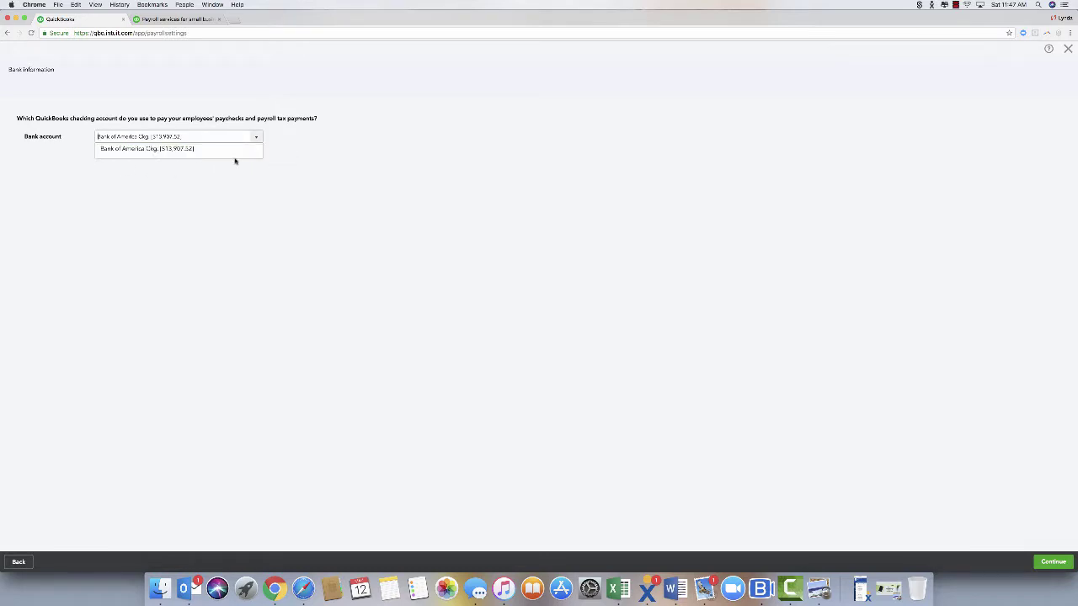
click(1068, 50)
click(1068, 50)
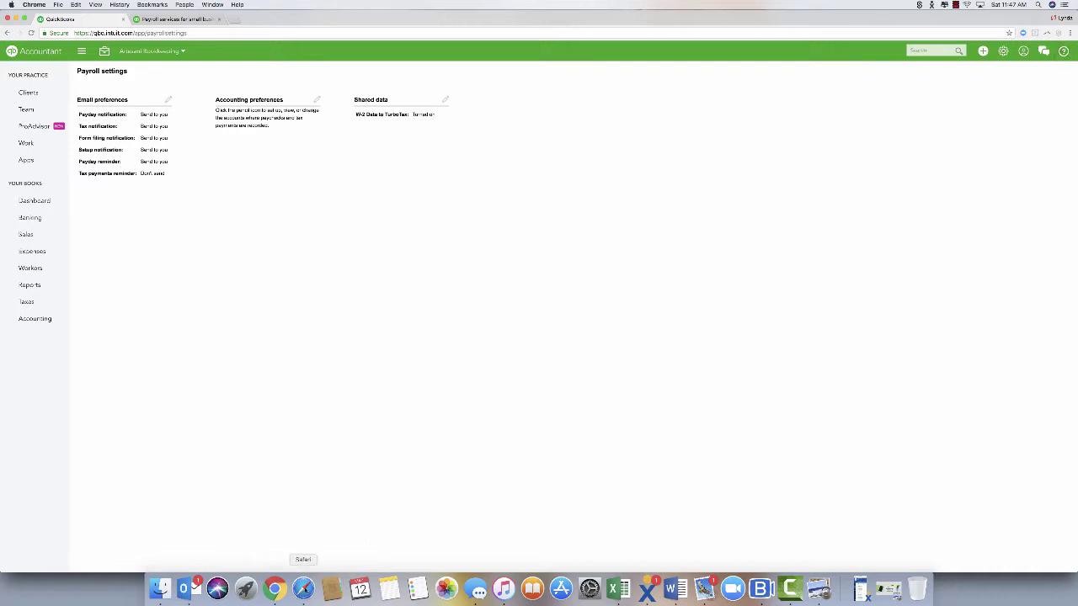
Confirm the Checking register shows the transfer and -$501.51 balance, then restore the cover image.
click(304, 588)
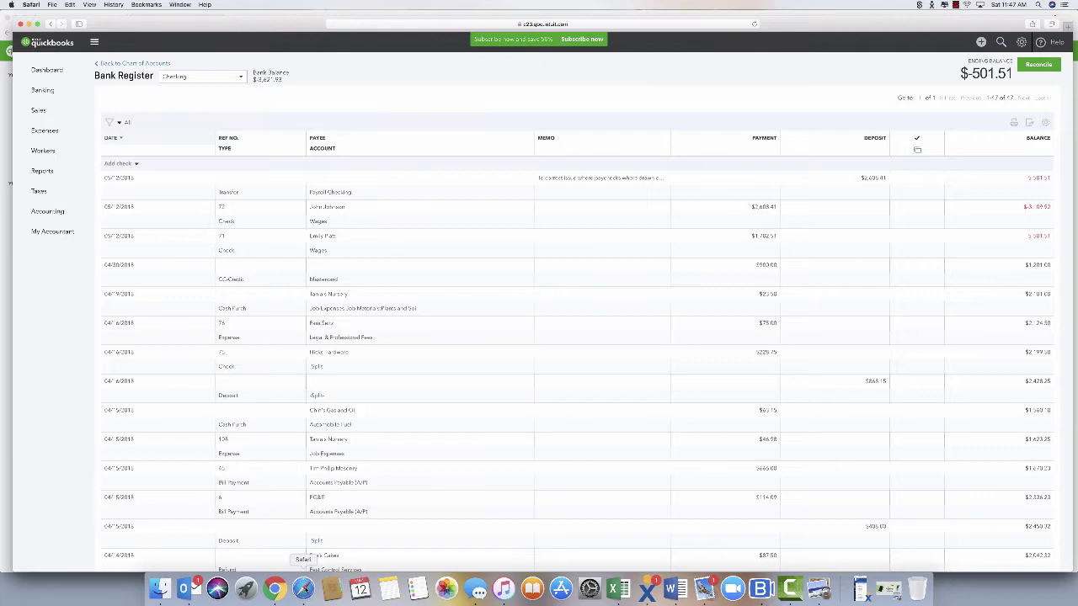
click(868, 589)
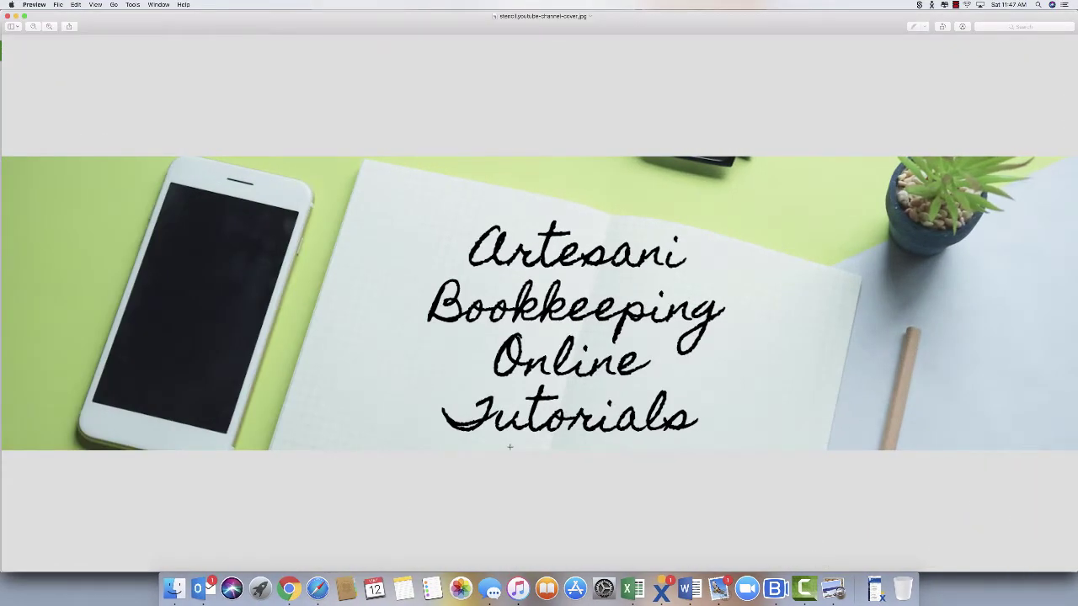